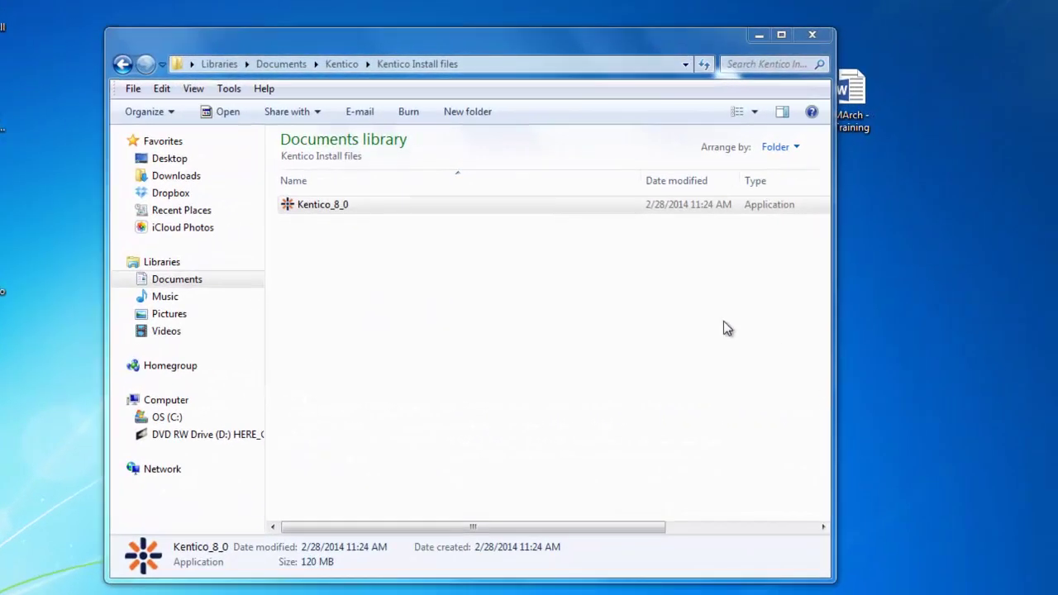
- Run the Kentico_8_0 installer, accept the license terms and choose Custom installation
{"action": "double_click", "coordinate": [335, 206]}
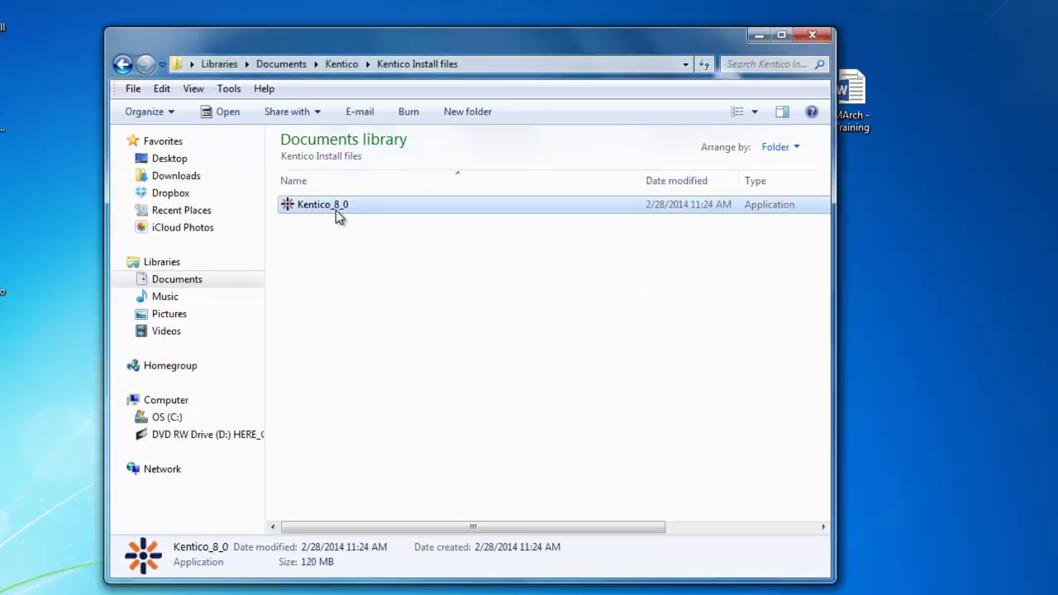
{"action": "left_click", "coordinate": [468, 348]}
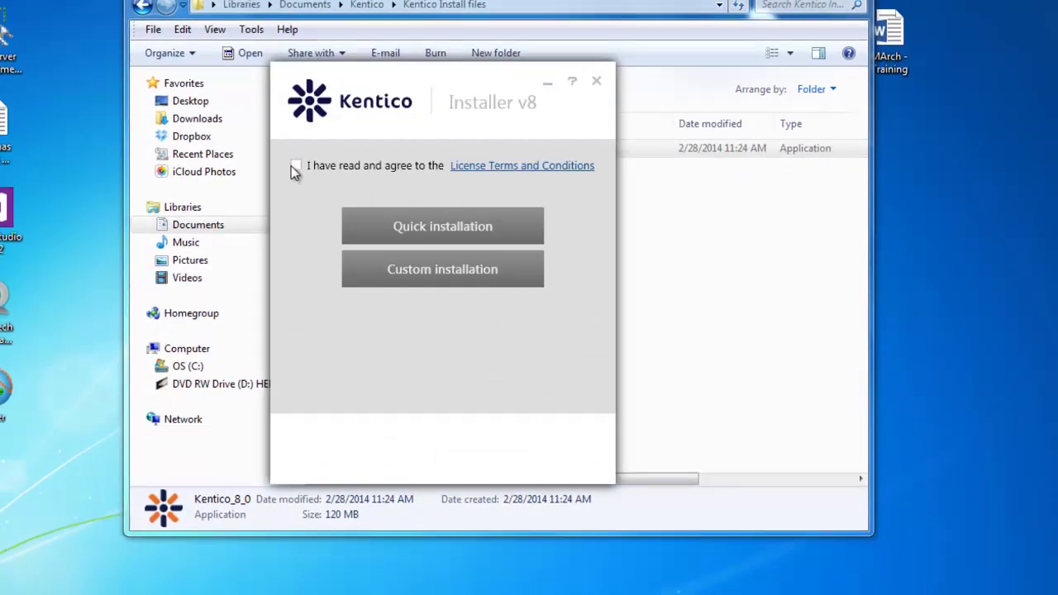
{"action": "left_click", "coordinate": [295, 166]}
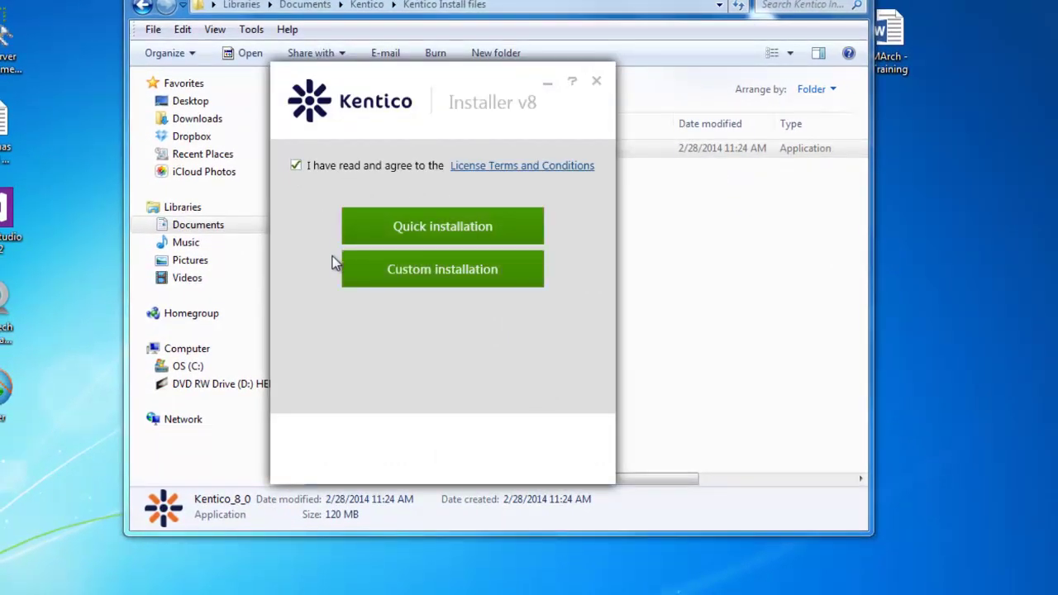
{"action": "left_click", "coordinate": [450, 269]}
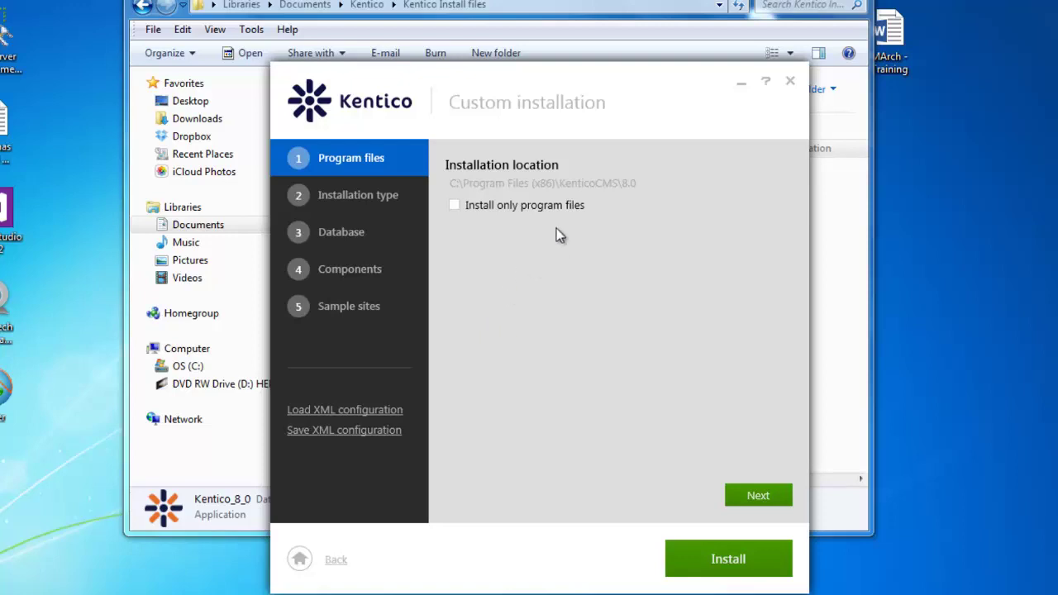
- Step through the Installation type, Database and Components pages to the Sample sites list
{"action": "left_click", "coordinate": [331, 202]}
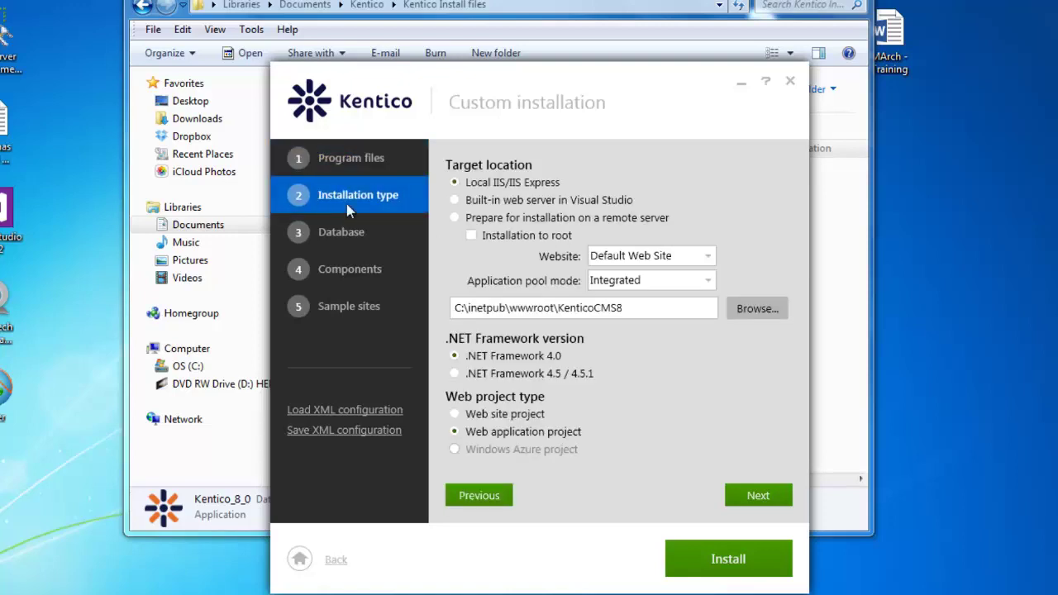
{"action": "left_click", "coordinate": [348, 232]}
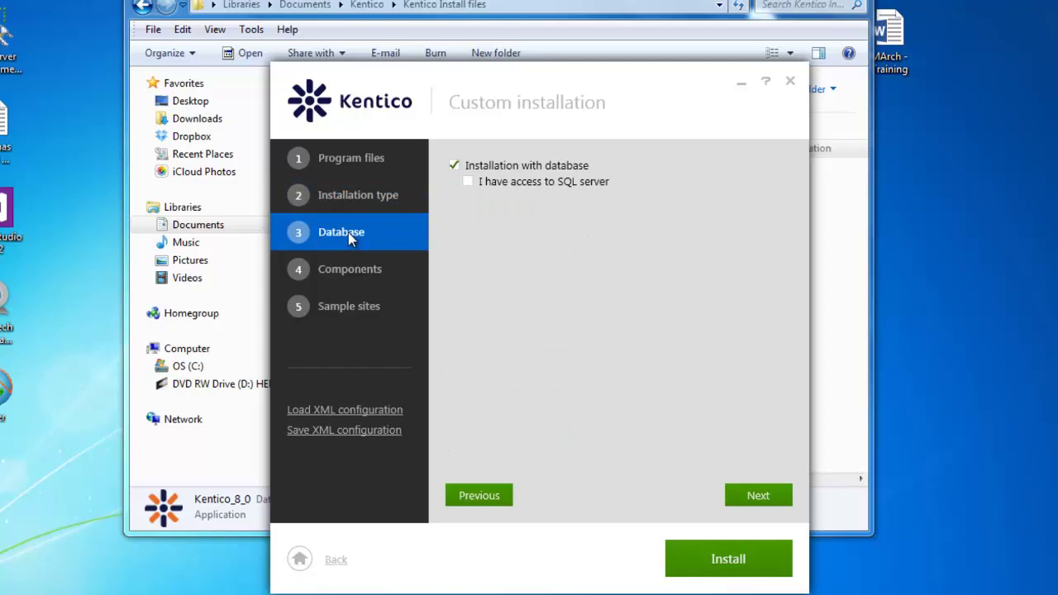
{"action": "left_click", "coordinate": [335, 277]}
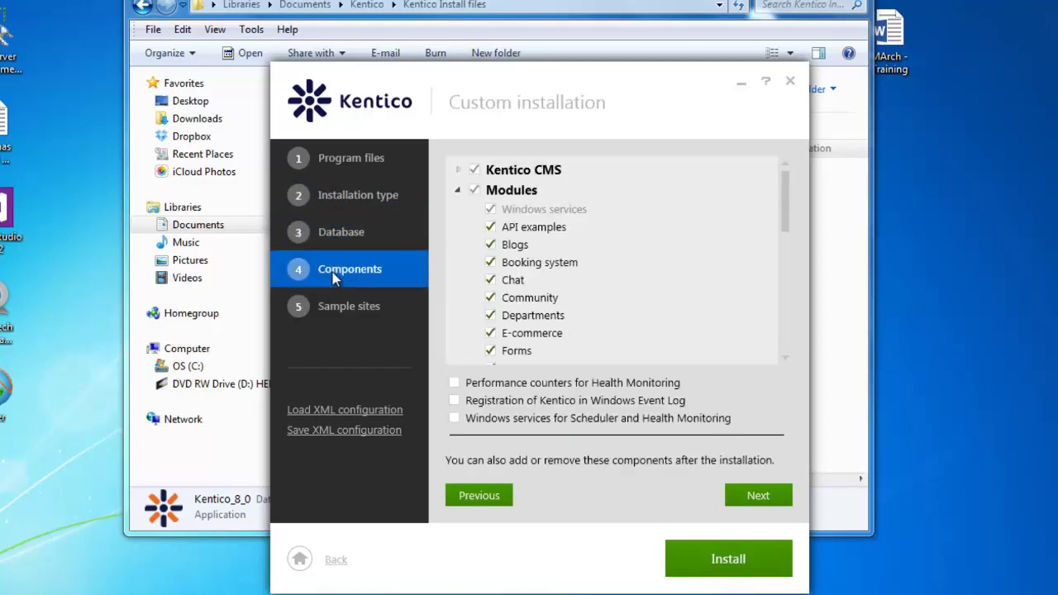
{"action": "left_click", "coordinate": [352, 308]}
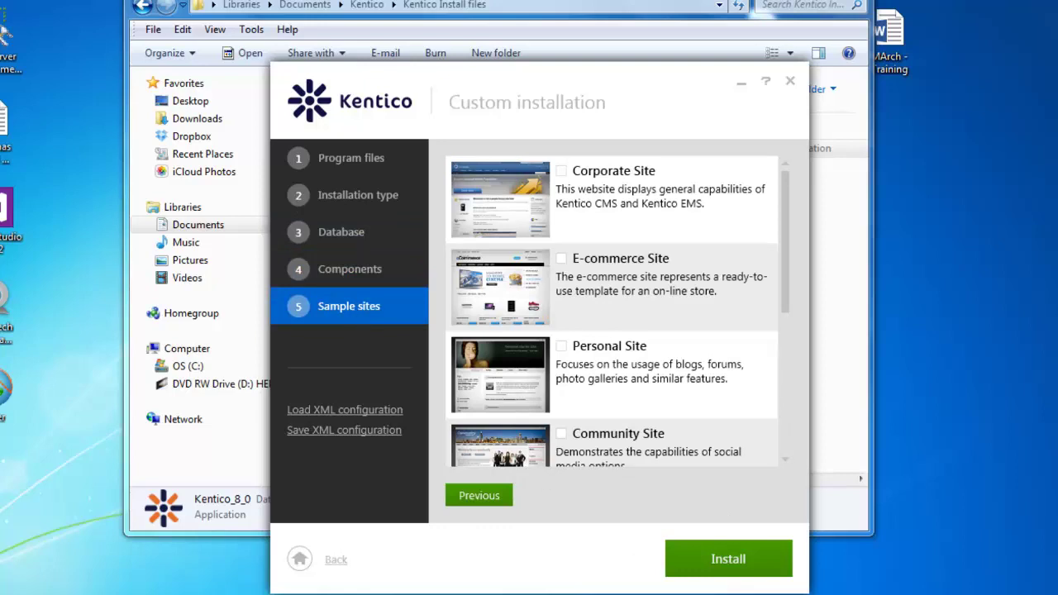
- Go back and start a Quick installation that includes the Corporate Site sample
{"action": "left_click", "coordinate": [291, 560]}
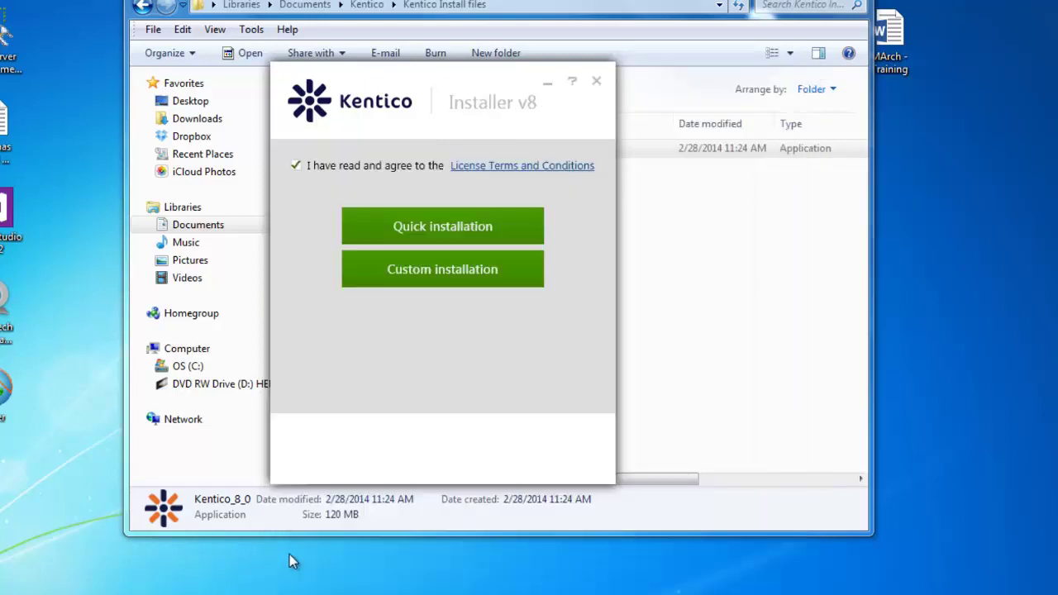
{"action": "left_click", "coordinate": [412, 234]}
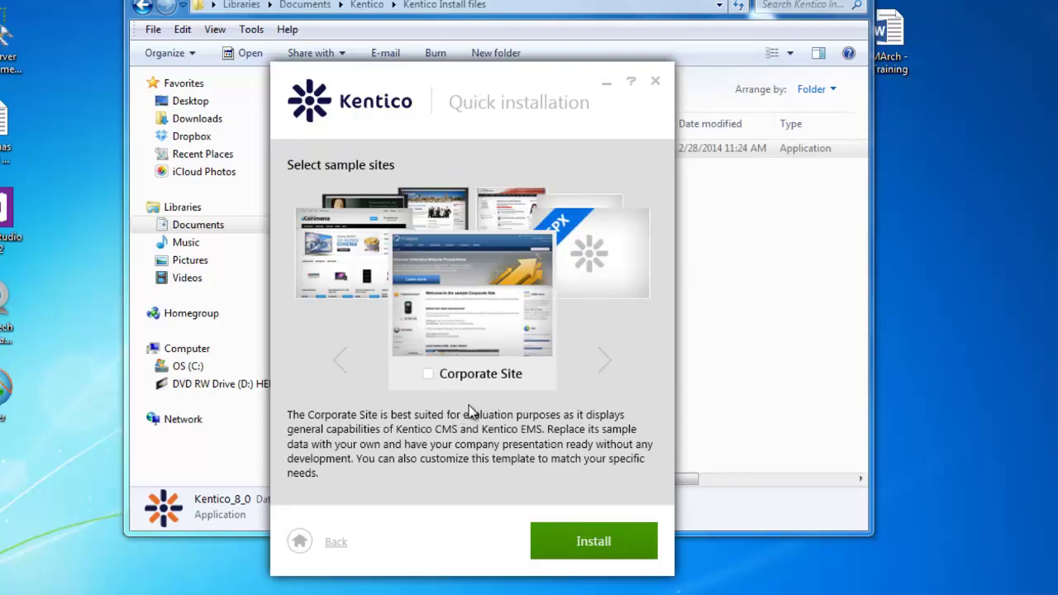
{"action": "left_click", "coordinate": [429, 375]}
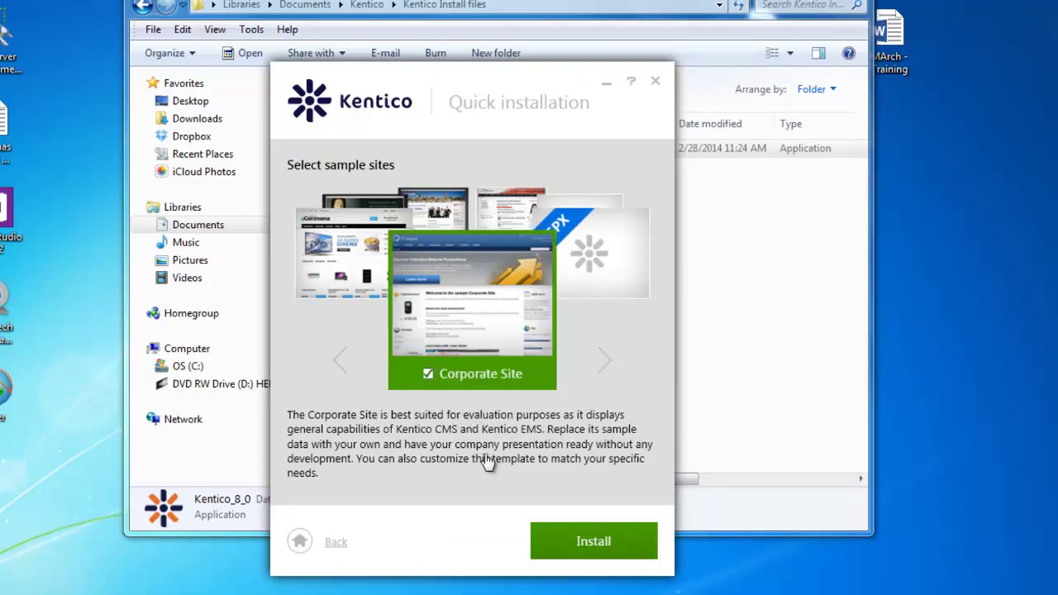
{"action": "left_click", "coordinate": [591, 543]}
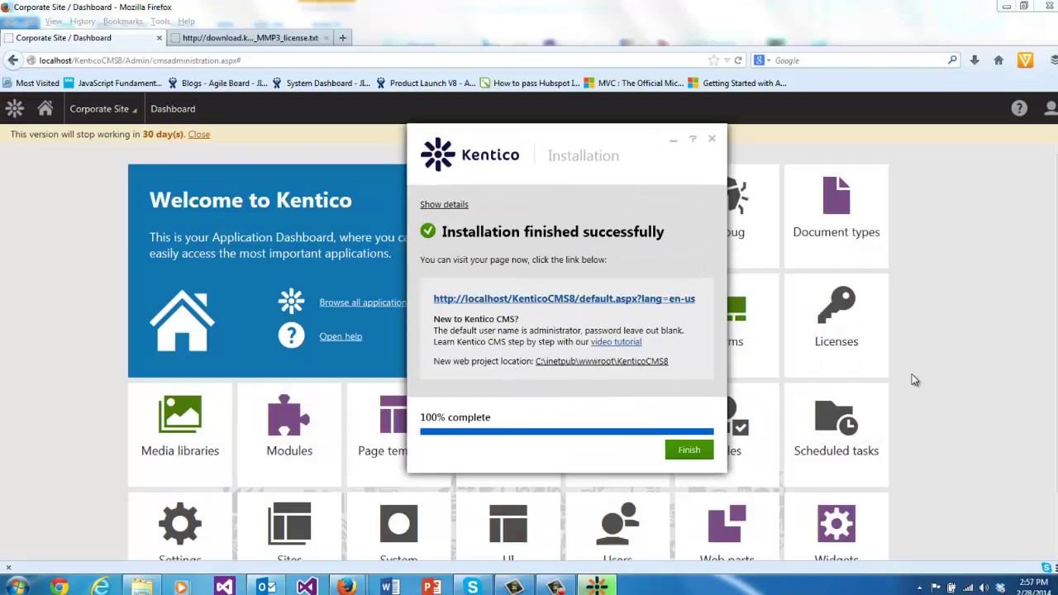
- Open the localhost/KenticoCMS8 link from the finished installer to view the Corporate Site
{"action": "left_click", "coordinate": [517, 301]}
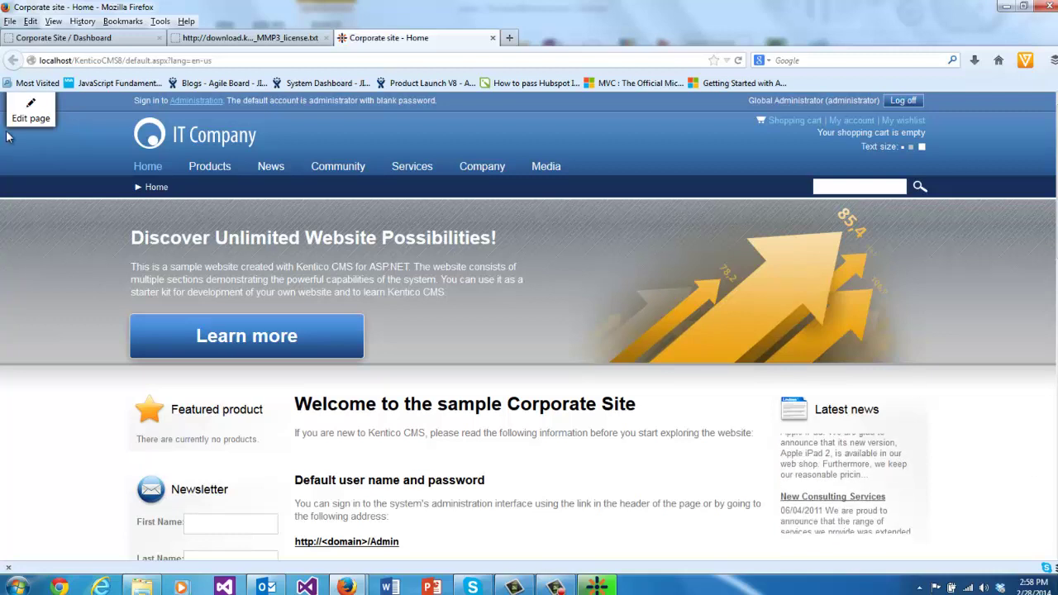
- Switch the Corporate Site home page to Edit page mode, then go to Admin
{"action": "left_click", "coordinate": [31, 112]}
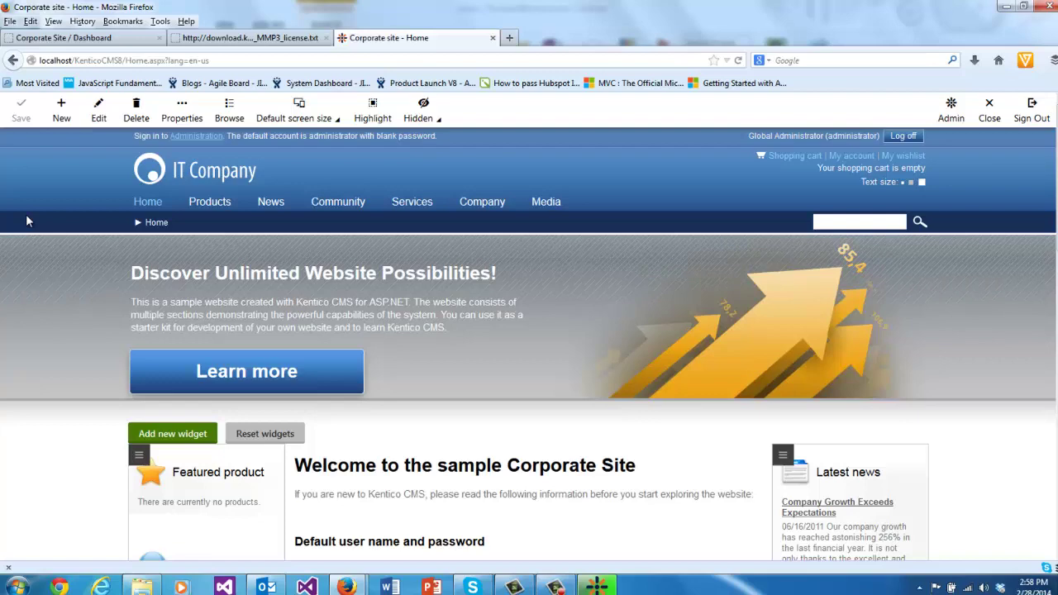
{"action": "left_click", "coordinate": [951, 108]}
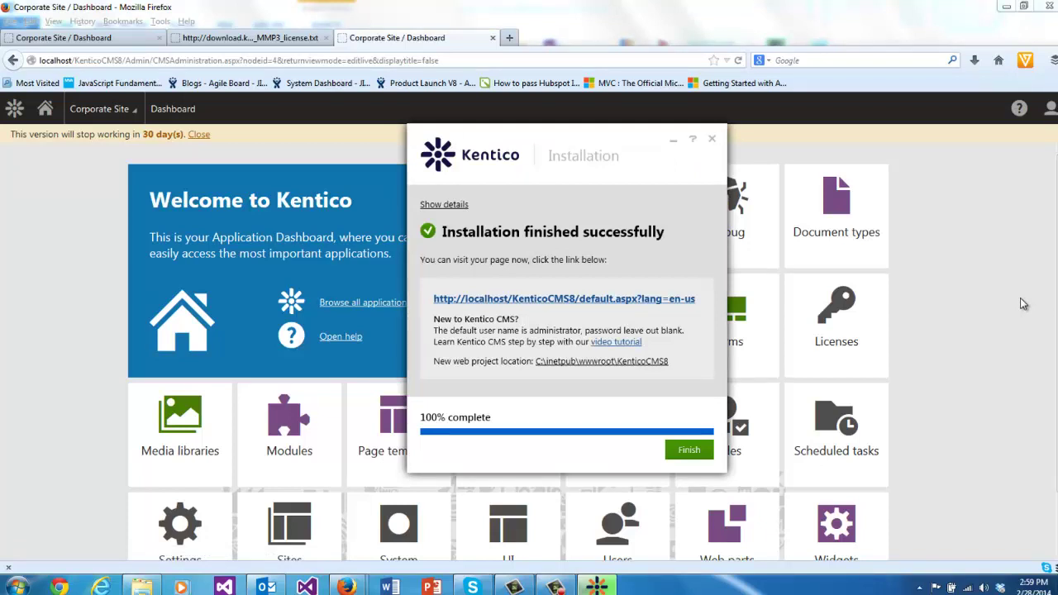
- Open the KenticoCMS8 project folder and launch WebApp.sln in Visual Studio
{"action": "left_click", "coordinate": [577, 363]}
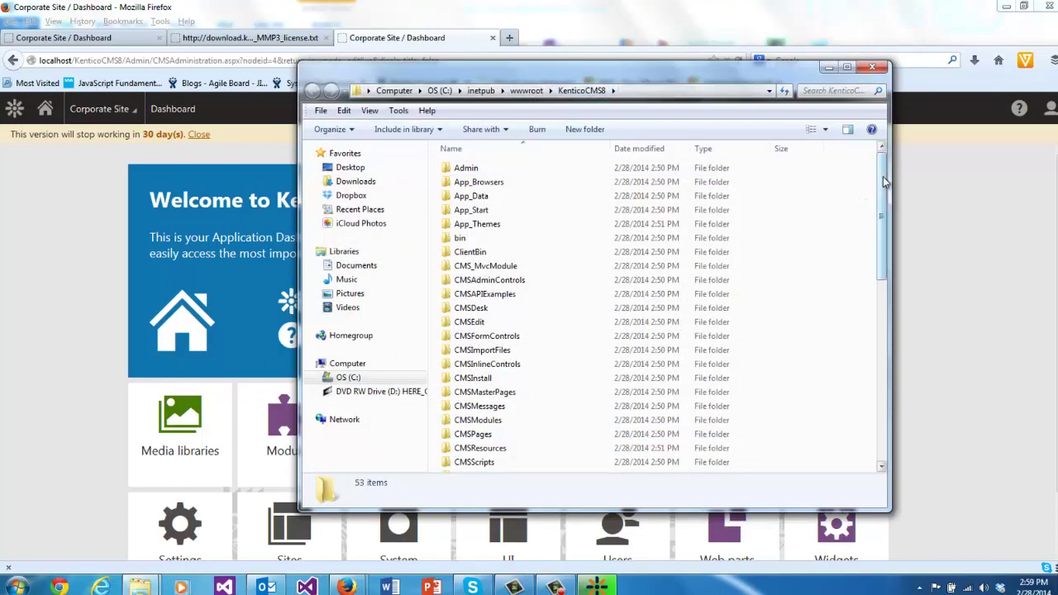
{"action": "left_click_drag", "start_coordinate": [884, 176], "coordinate": [921, 390]}
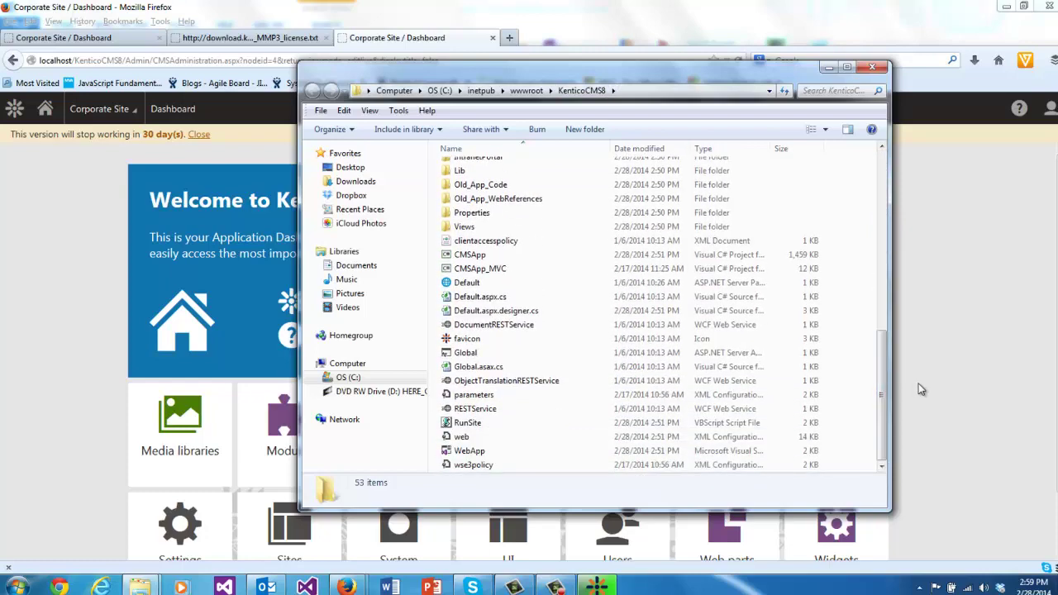
{"action": "left_click", "coordinate": [476, 451]}
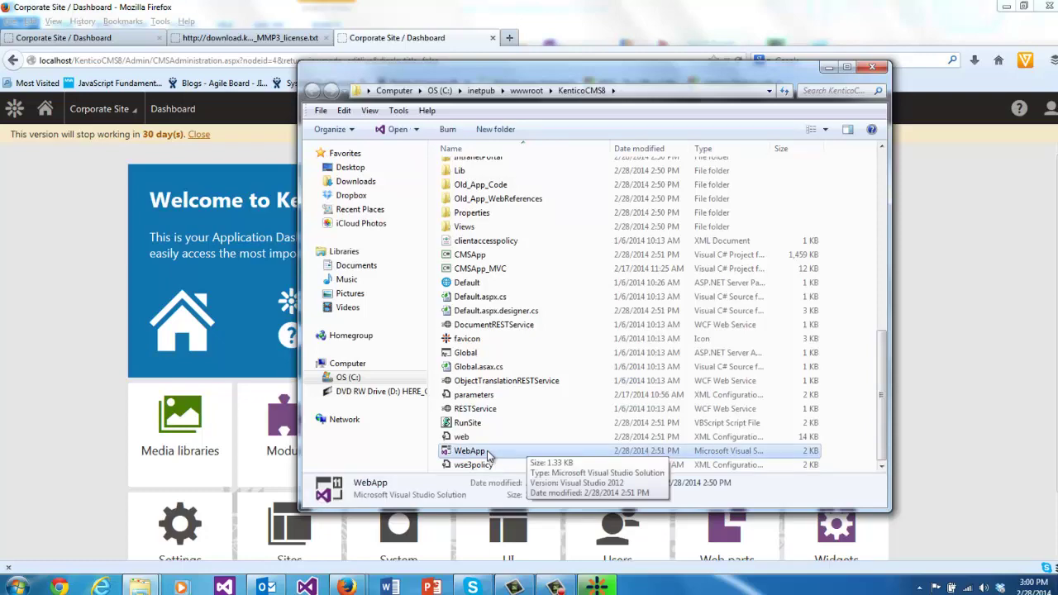
{"action": "left_click", "coordinate": [484, 451]}
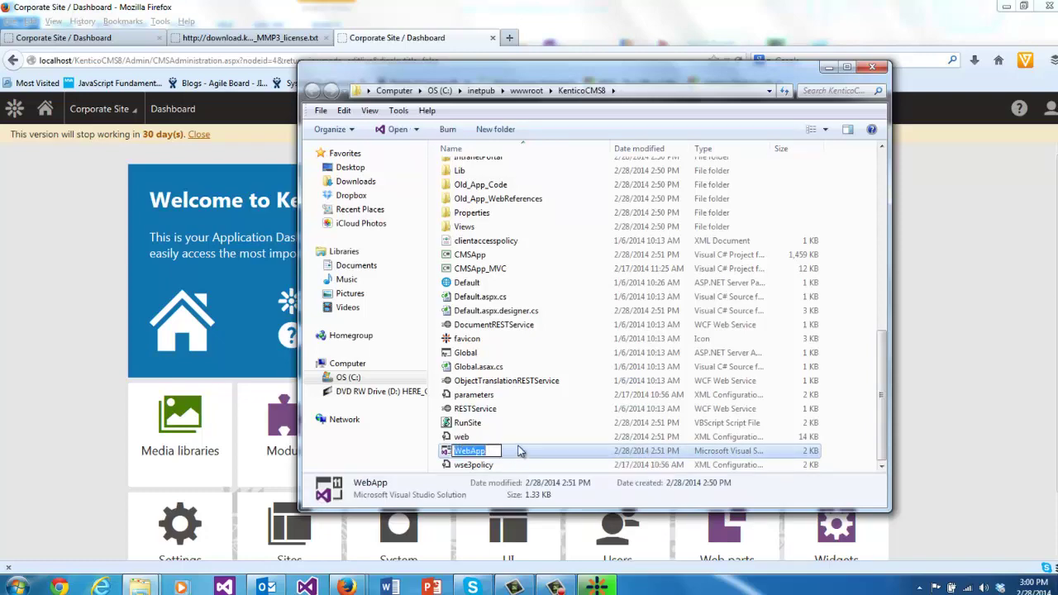
{"action": "double_click", "coordinate": [522, 451]}
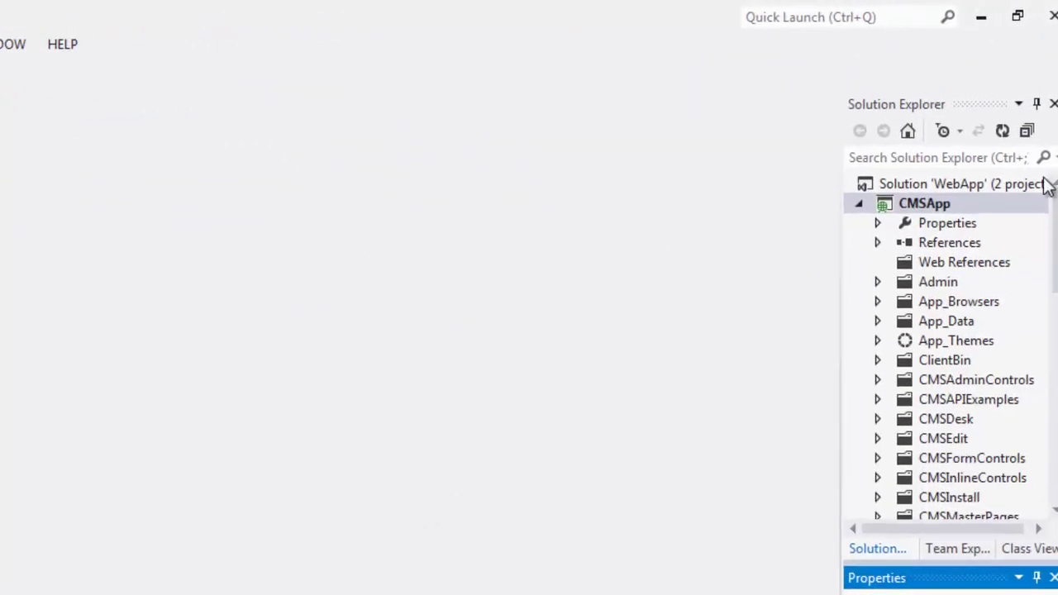
- Scroll through the CMSApp project files in Solution Explorer while the solution loads
{"action": "left_click_drag", "start_coordinate": [1051, 206], "coordinate": [1054, 417]}
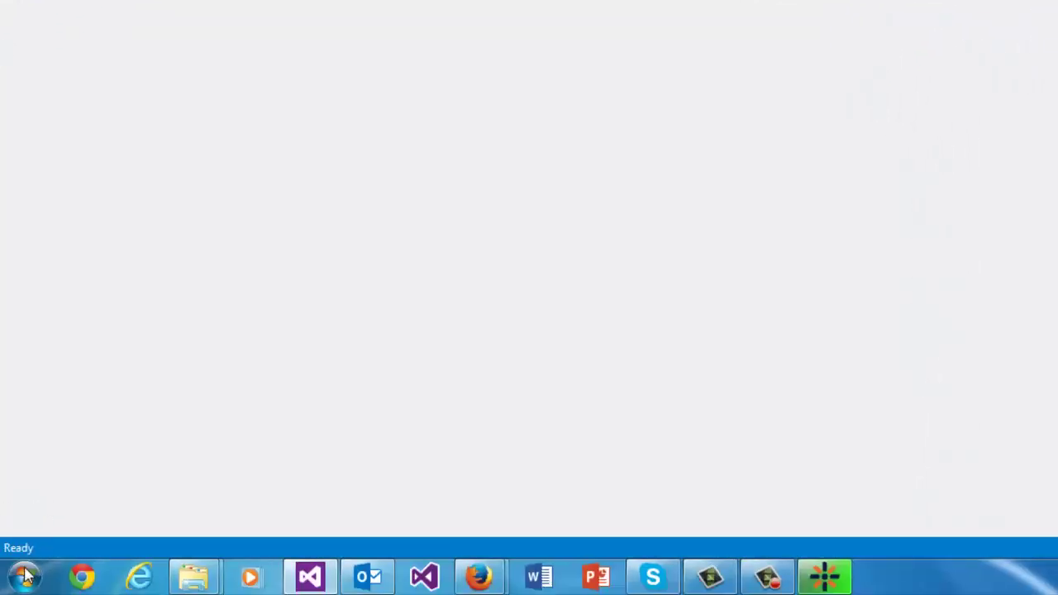
- Show All Programs in the Start menu and expand the Kentico CMS 8.0 folder
{"action": "left_click", "coordinate": [25, 576]}
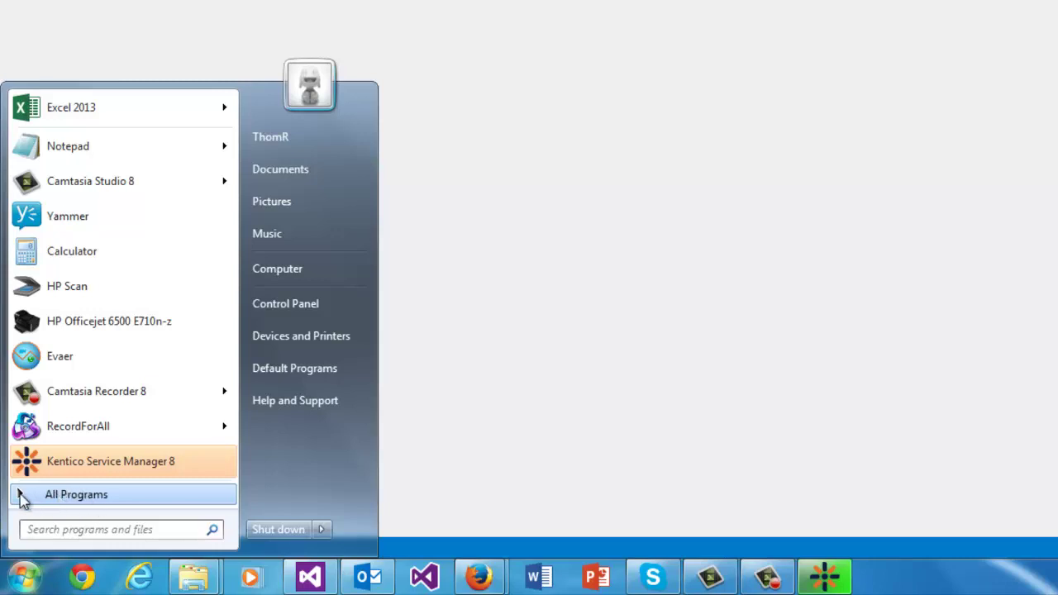
{"action": "left_click", "coordinate": [22, 496]}
{"action": "left_click_drag", "start_coordinate": [235, 157], "coordinate": [233, 322]}
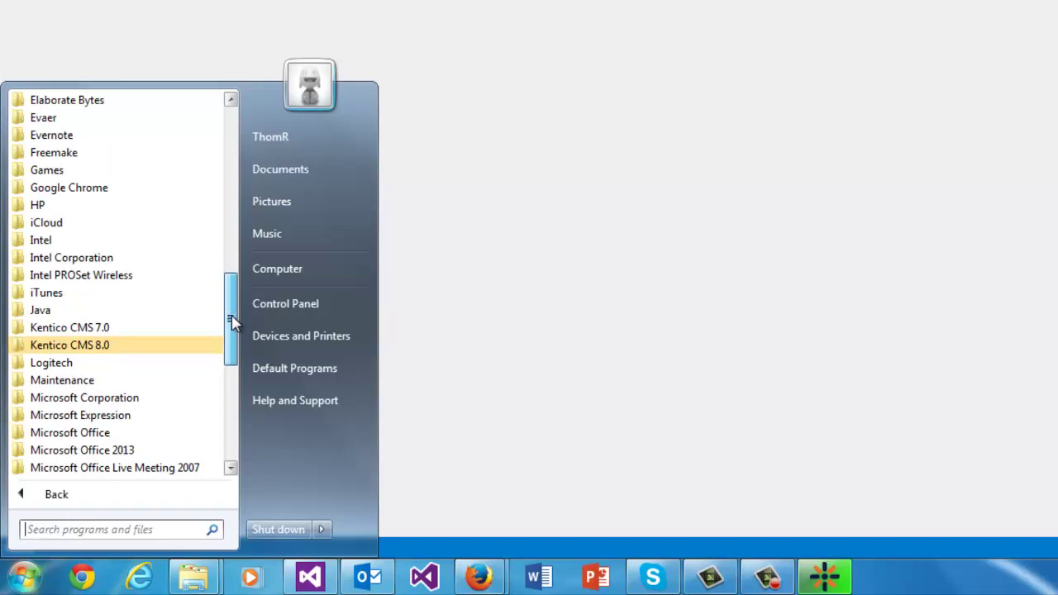
{"action": "left_click", "coordinate": [141, 349]}
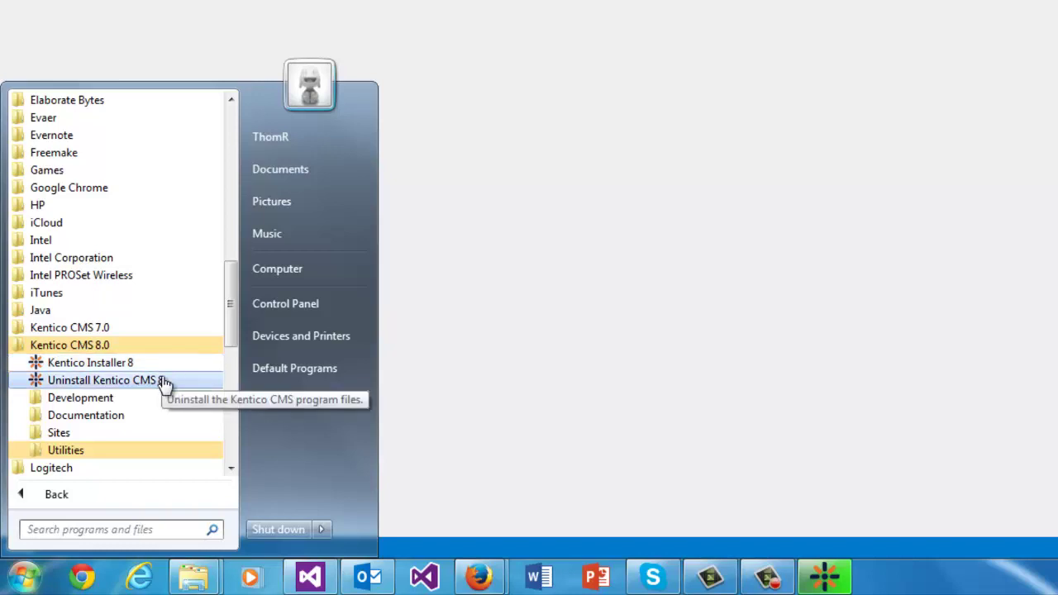
- Expand the Development, Documentation, Sites and Utilities subfolders
{"action": "left_click", "coordinate": [142, 401]}
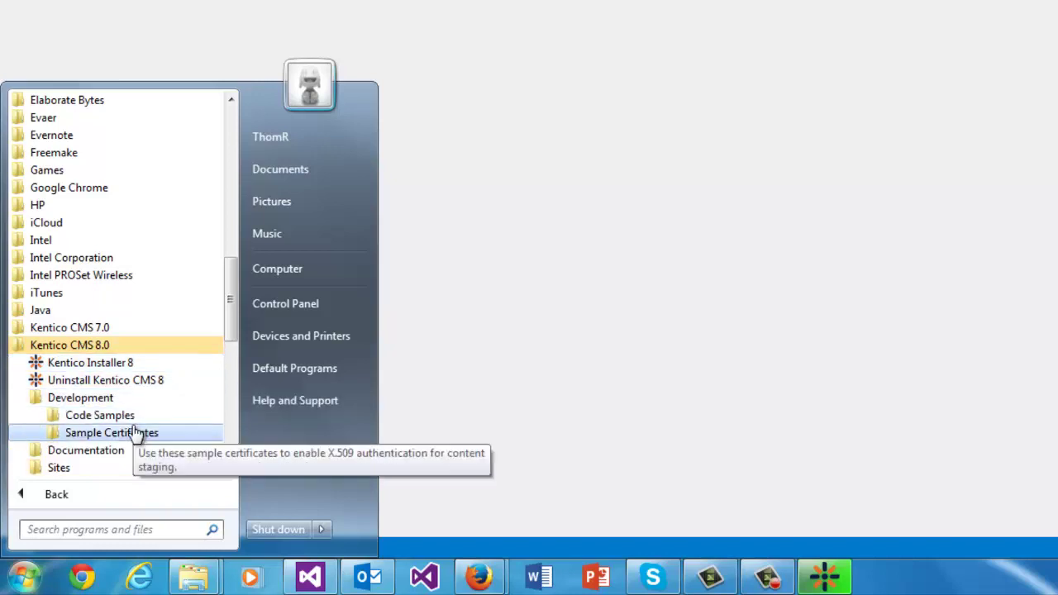
{"action": "left_click", "coordinate": [111, 453]}
{"action": "scroll", "coordinate": [155, 437], "scroll_direction": "down", "scroll_amount": 2}
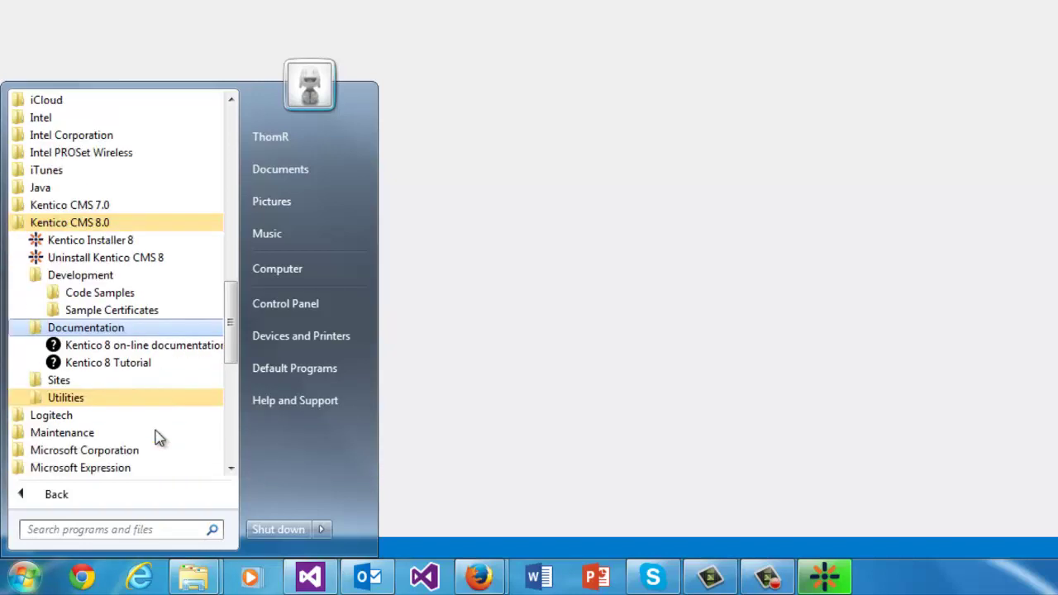
{"action": "left_click", "coordinate": [118, 382]}
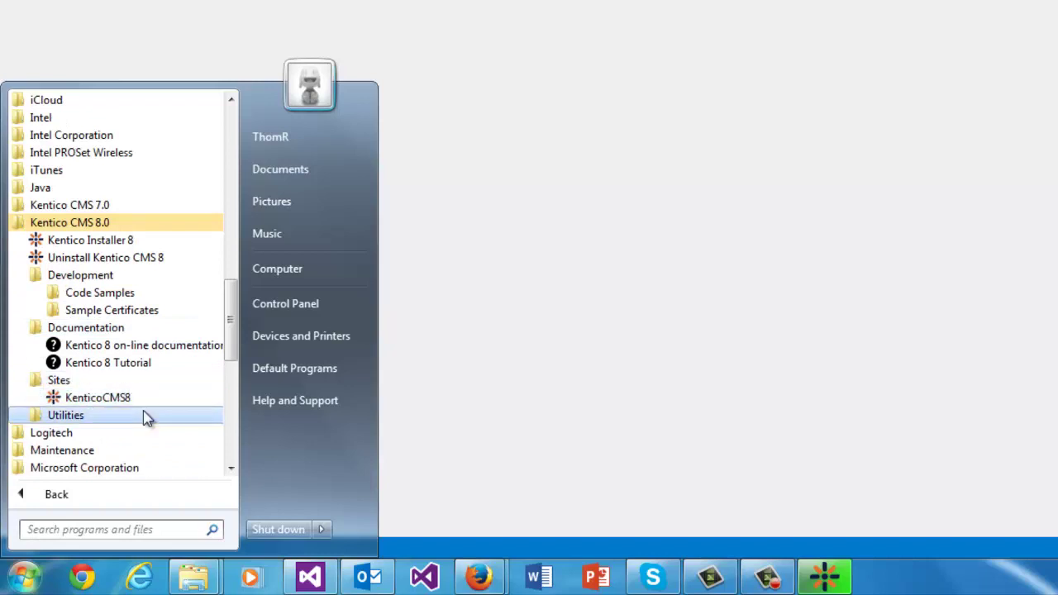
{"action": "left_click", "coordinate": [144, 416]}
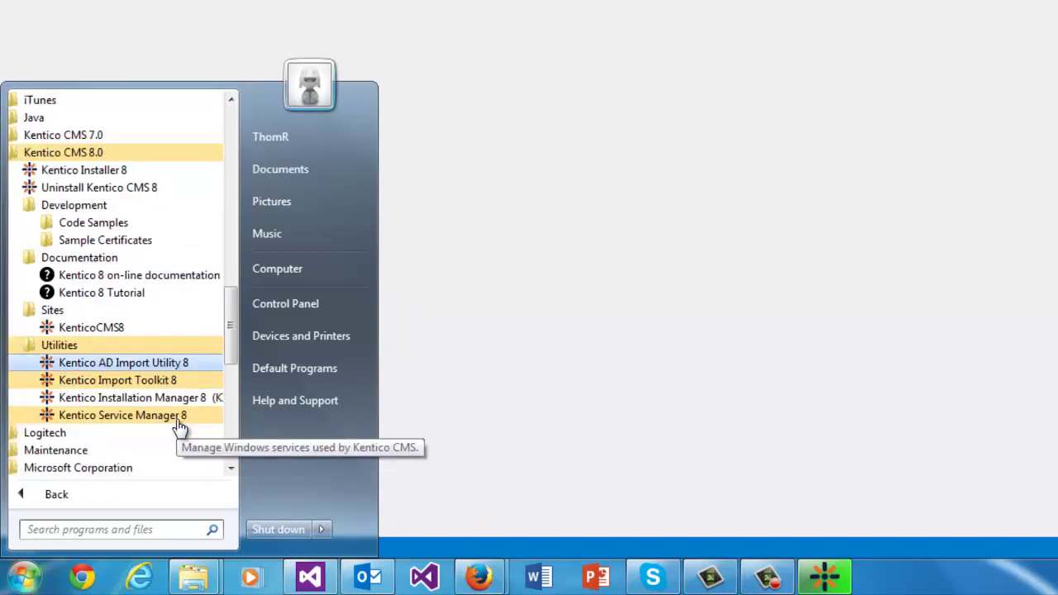